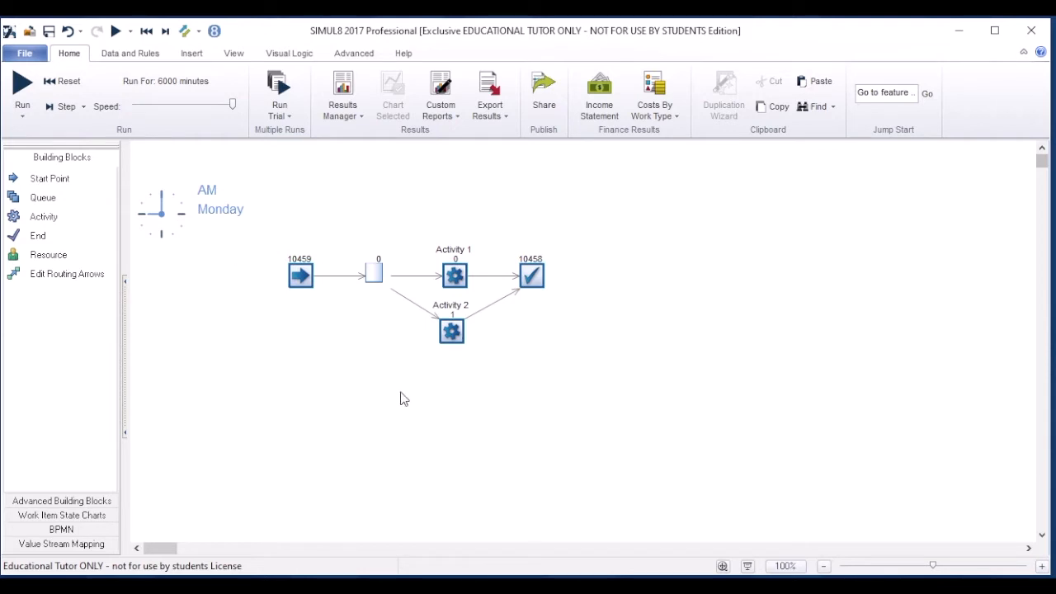
Step: Delete Activity 2 and limit the queue for Activity 1 to a capacity of 2
{"action": "left_click", "coordinate": [460, 340]}
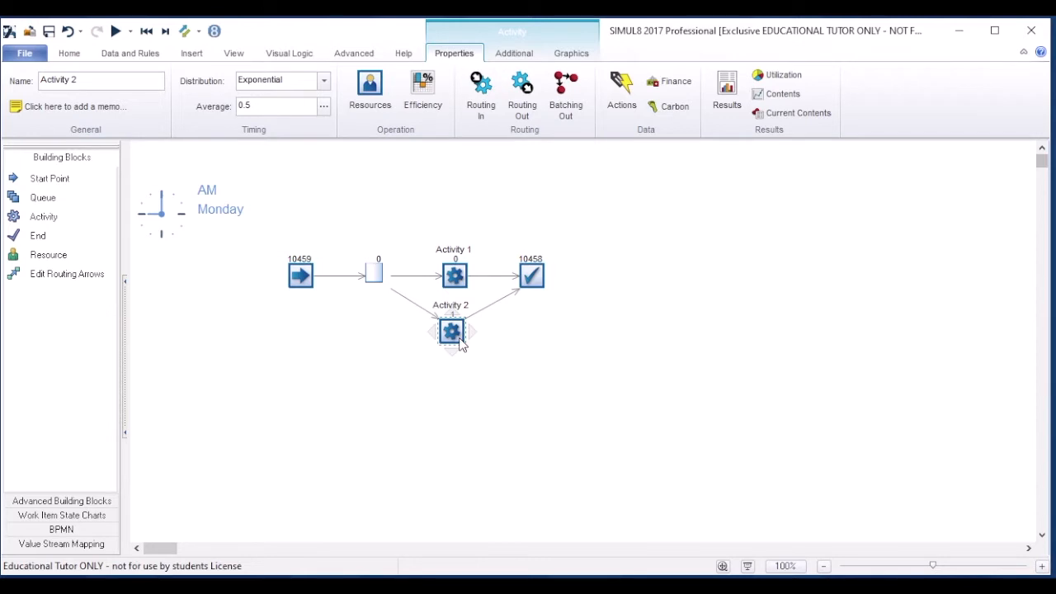
{"action": "key", "text": "Delete"}
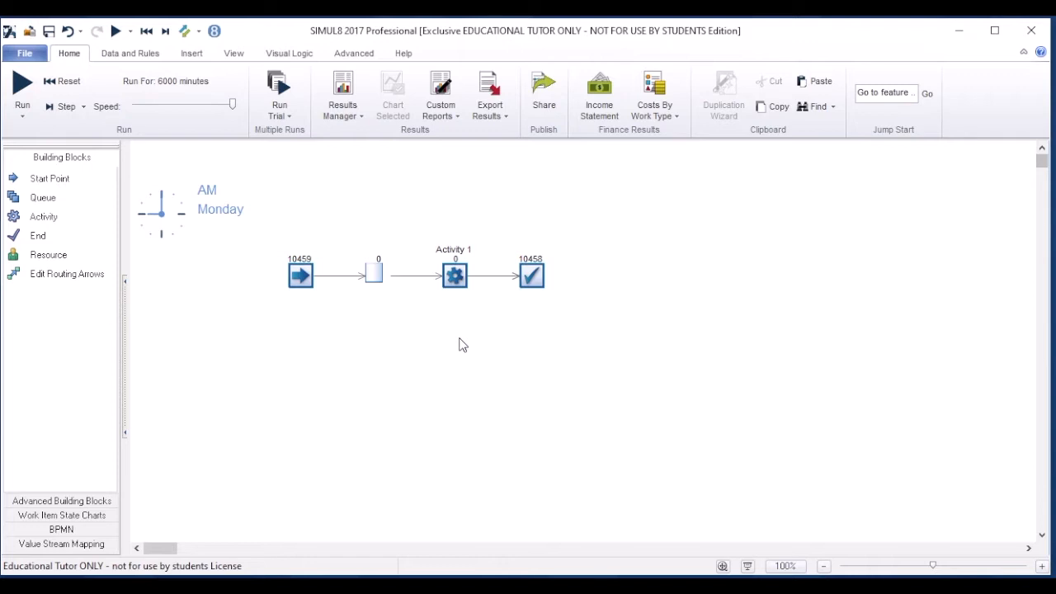
{"action": "left_click", "coordinate": [374, 279]}
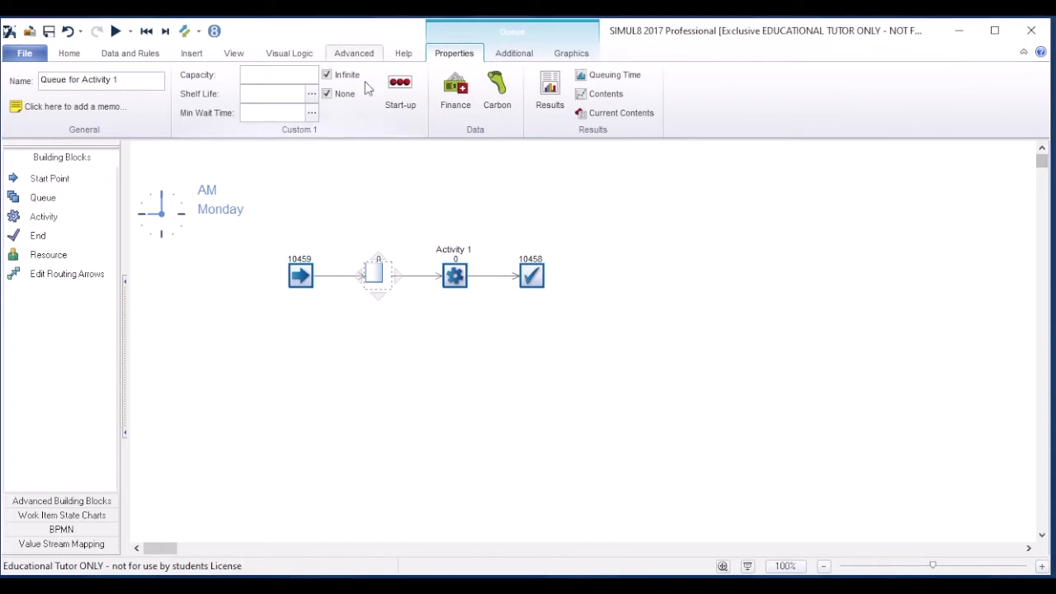
{"action": "left_click", "coordinate": [297, 76]}
{"action": "type", "text": "2"}
{"action": "left_click", "coordinate": [300, 211]}
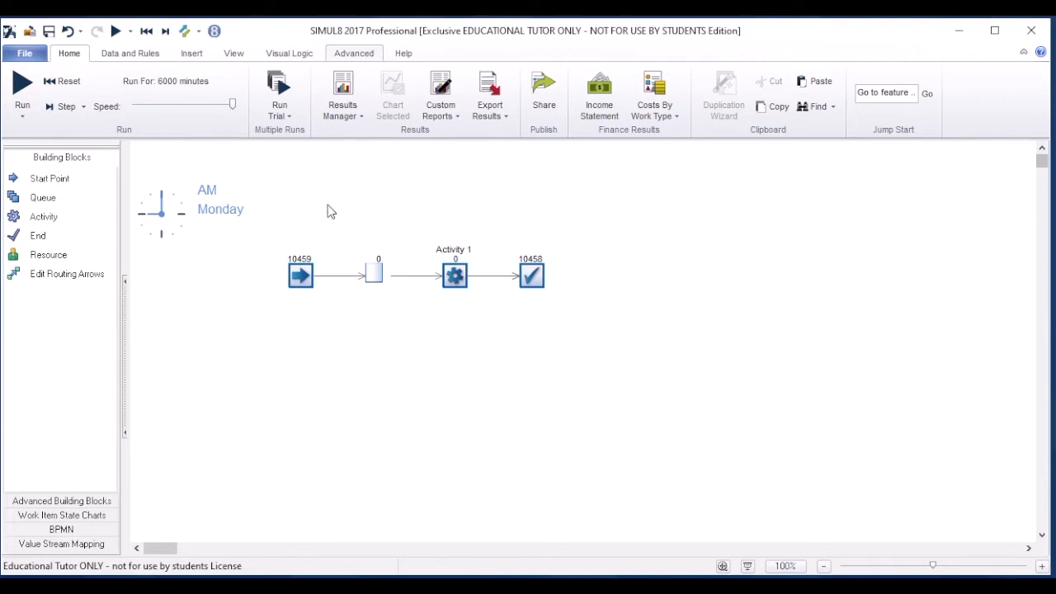
Step: Set the start point's average inter-arrival time to 30, keeping the exponential distribution
{"action": "left_click", "coordinate": [303, 274]}
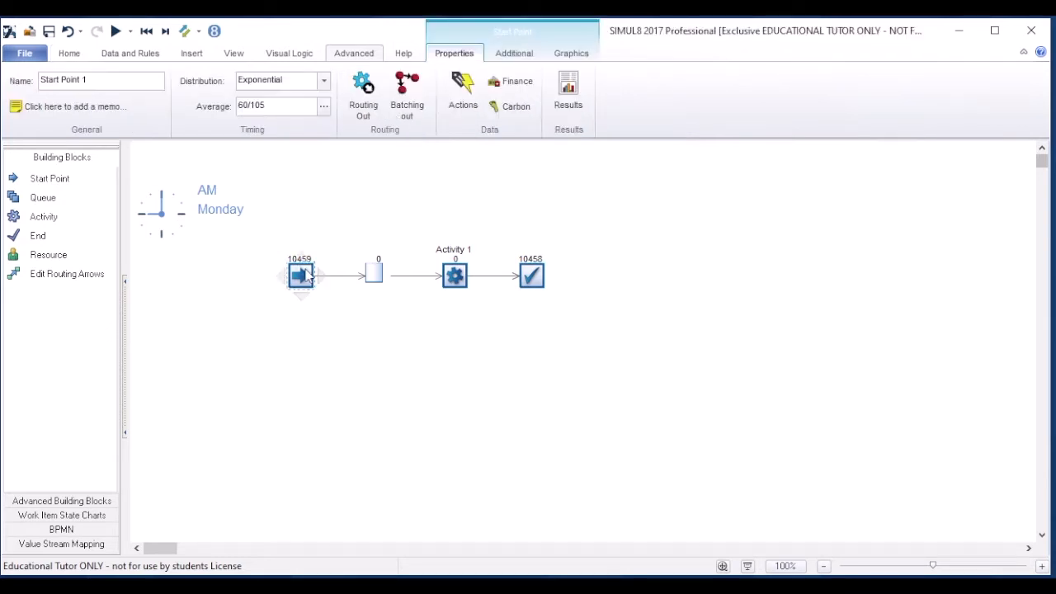
{"action": "left_click_drag", "start_coordinate": [280, 104], "coordinate": [243, 107]}
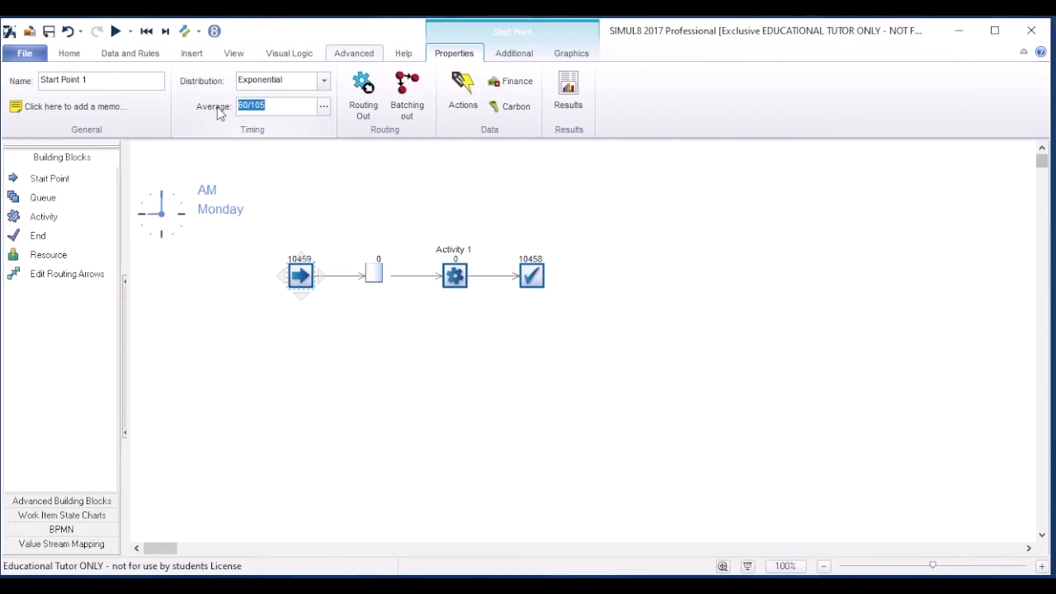
{"action": "type", "text": "30"}
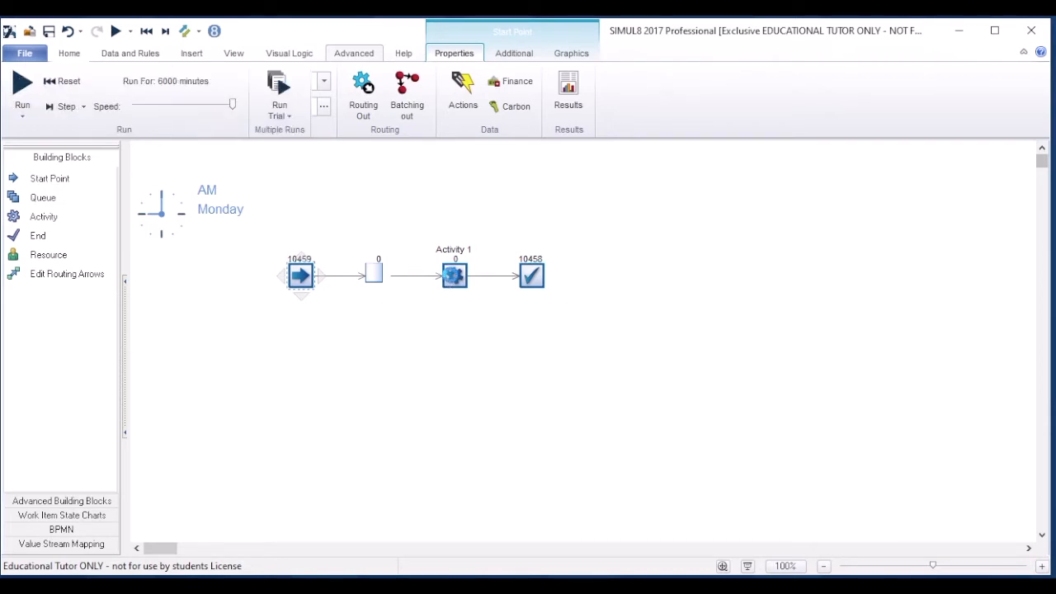
Step: Set Activity 1's average processing time to 20, keeping the exponential distribution
{"action": "left_click", "coordinate": [455, 276]}
{"action": "left_click", "coordinate": [256, 105]}
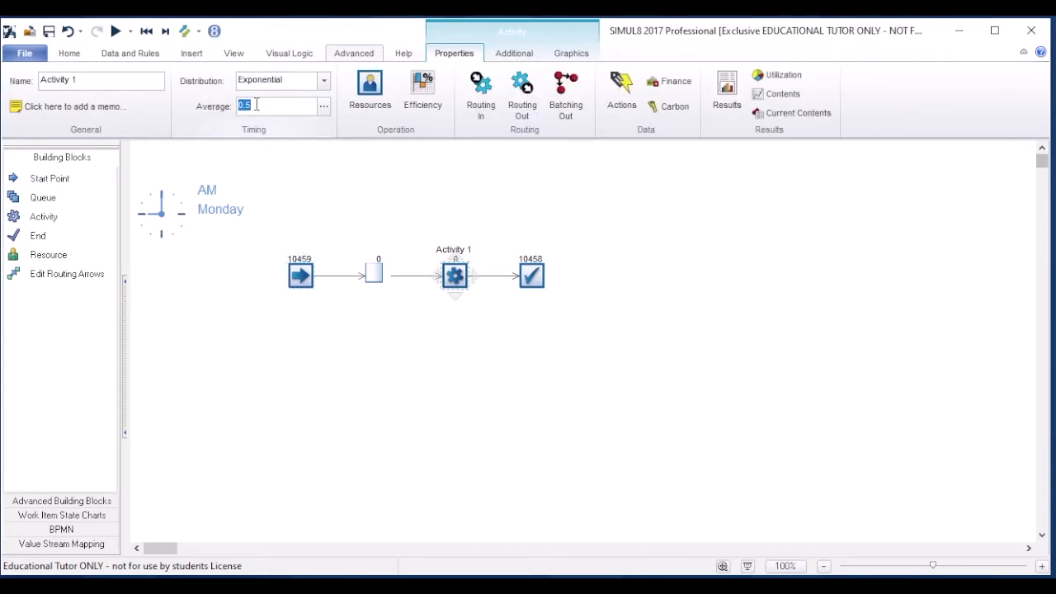
{"action": "type", "text": "20"}
{"action": "left_click", "coordinate": [378, 420]}
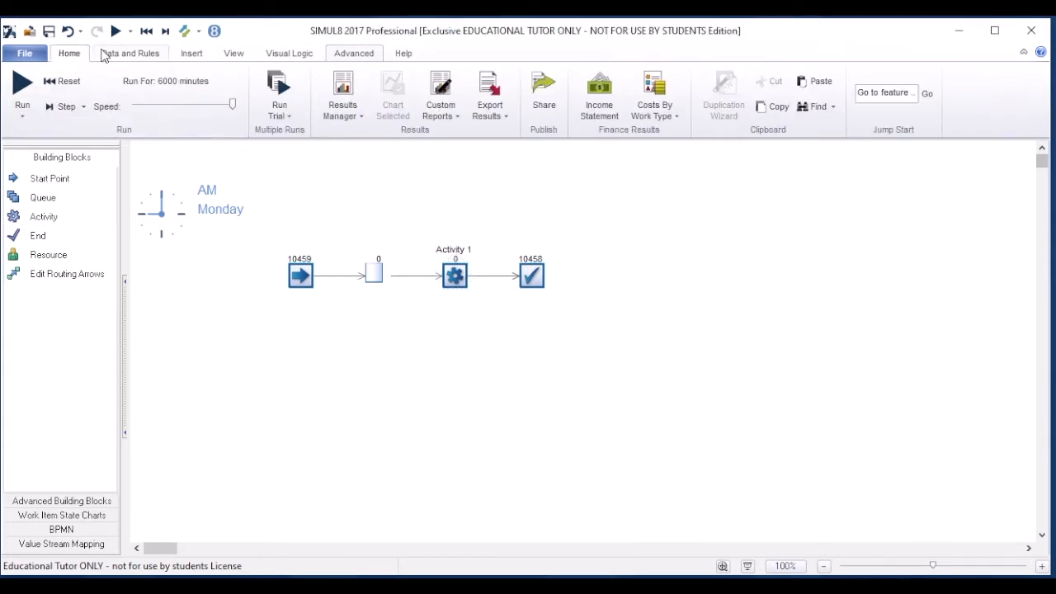
Step: Set the simulation clock's warm-up period to 60000 minutes
{"action": "left_click", "coordinate": [113, 53]}
{"action": "left_click", "coordinate": [37, 95]}
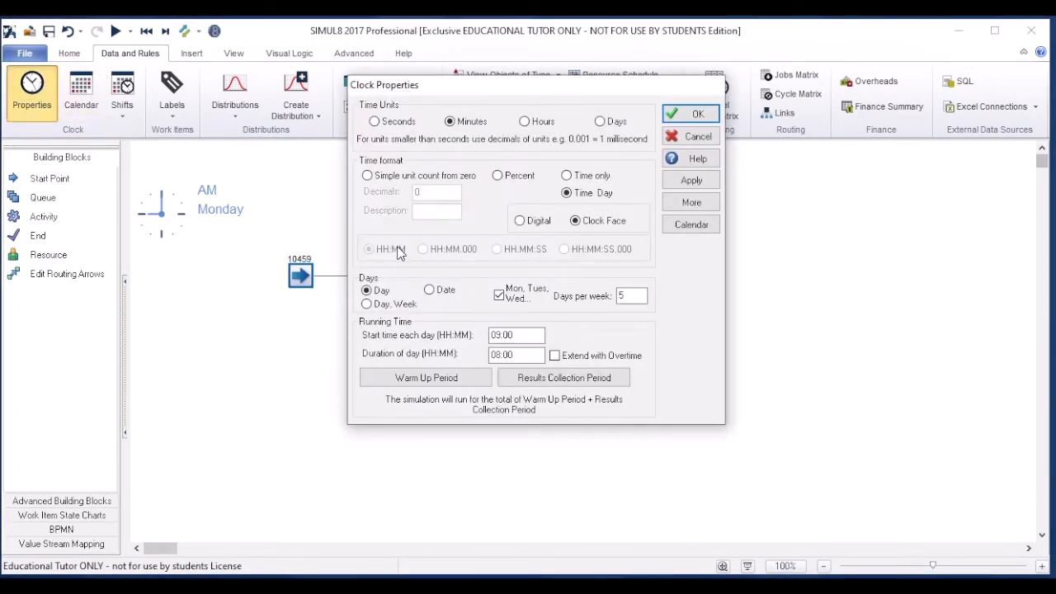
{"action": "left_click", "coordinate": [377, 376]}
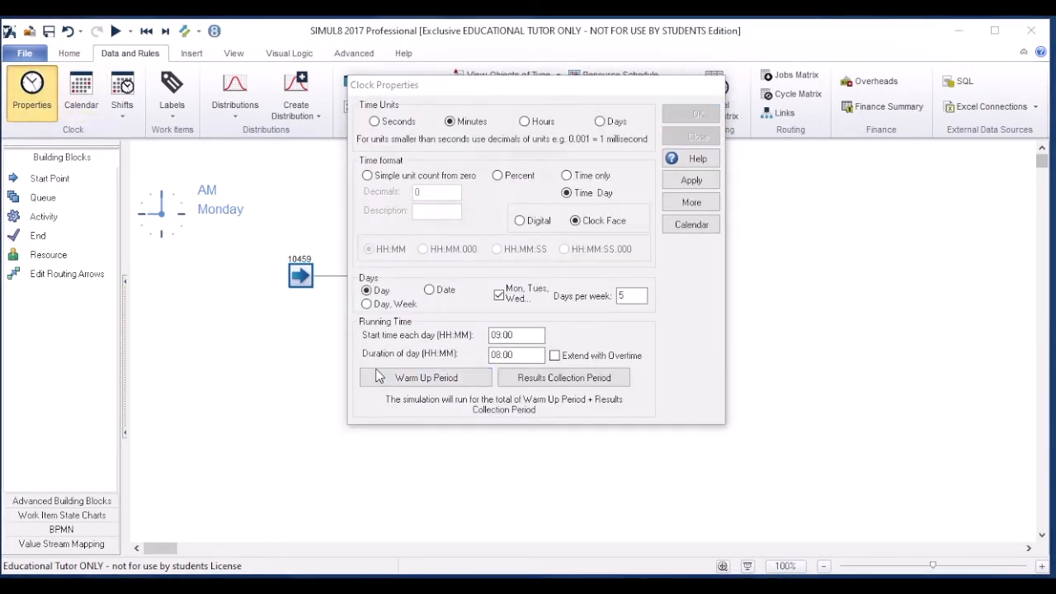
{"action": "left_click", "coordinate": [395, 151]}
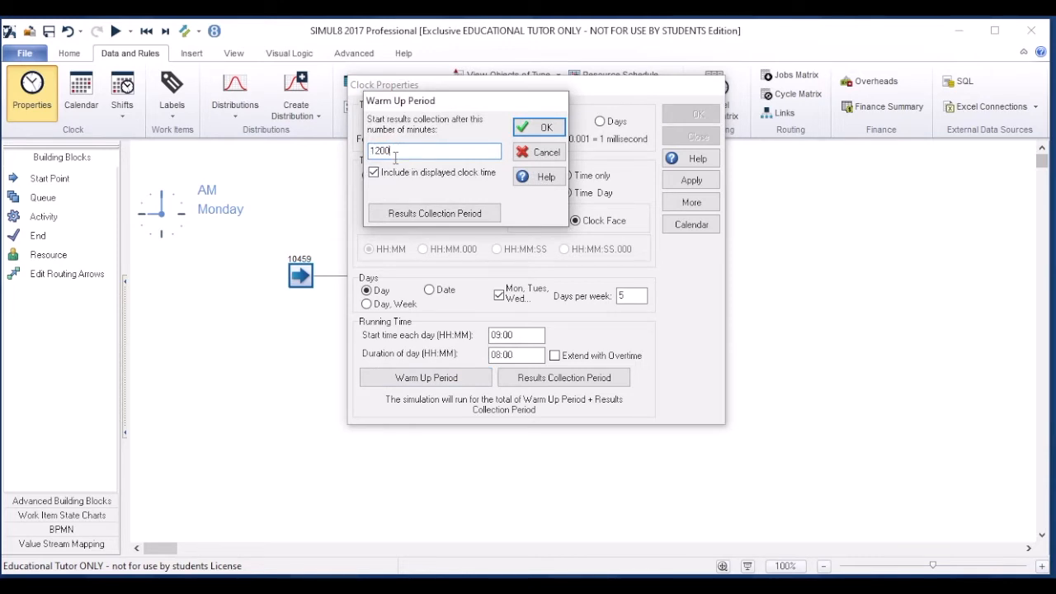
{"action": "left_click_drag", "start_coordinate": [393, 152], "coordinate": [349, 151]}
{"action": "type", "text": "60000"}
{"action": "left_click", "coordinate": [545, 128]}
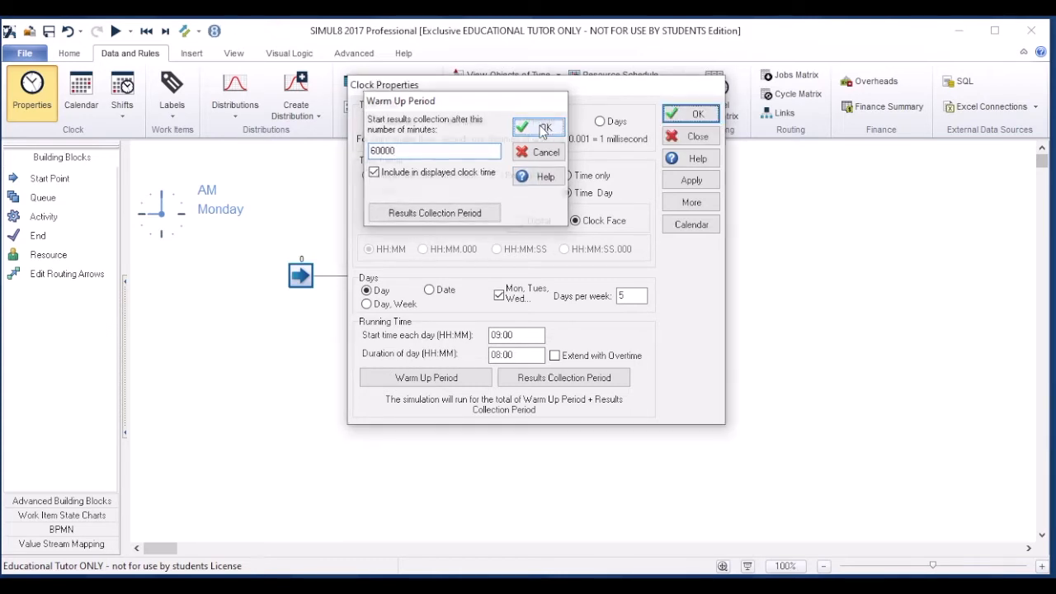
Step: Set the results collection period to 300000 minutes and apply the clock properties
{"action": "left_click", "coordinate": [552, 378]}
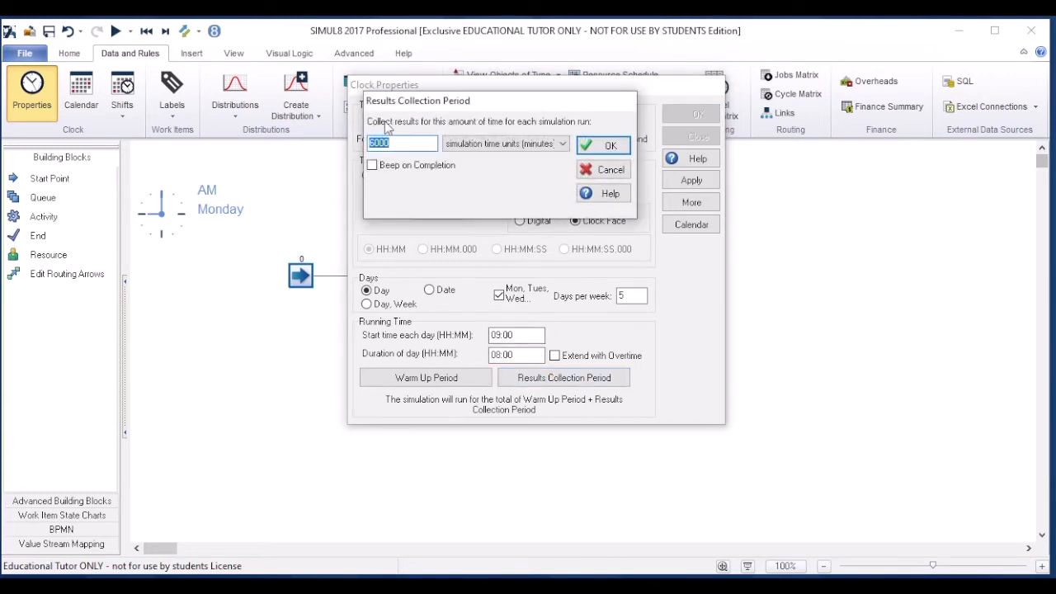
{"action": "type", "text": "300000"}
{"action": "left_click", "coordinate": [619, 144]}
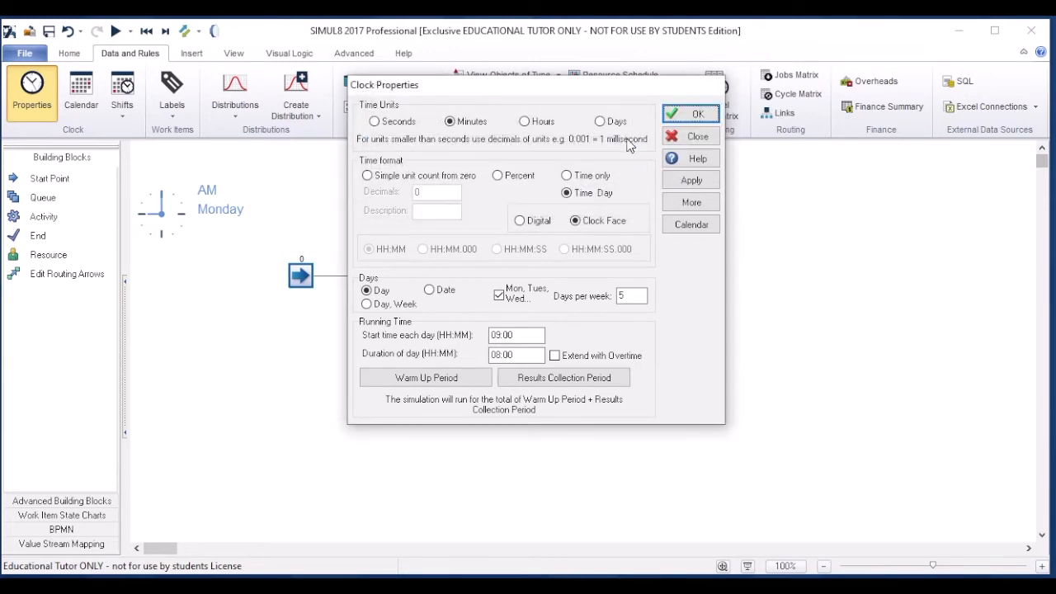
{"action": "left_click", "coordinate": [695, 113]}
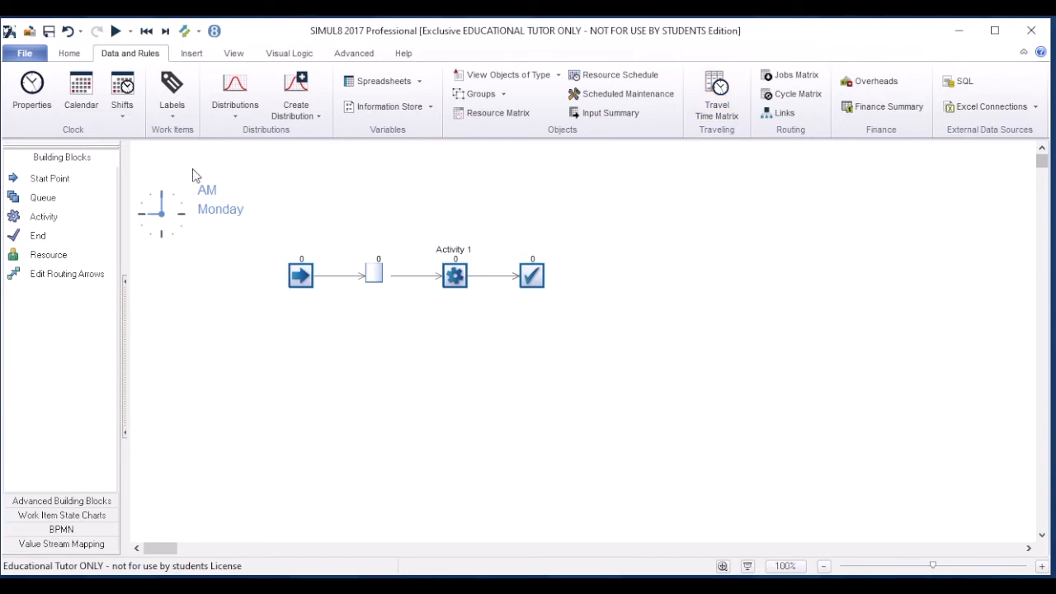
Step: Add the start point's work items entered, work items lost and items entered remainder of simulation to the KPI results
{"action": "left_click", "coordinate": [70, 58]}
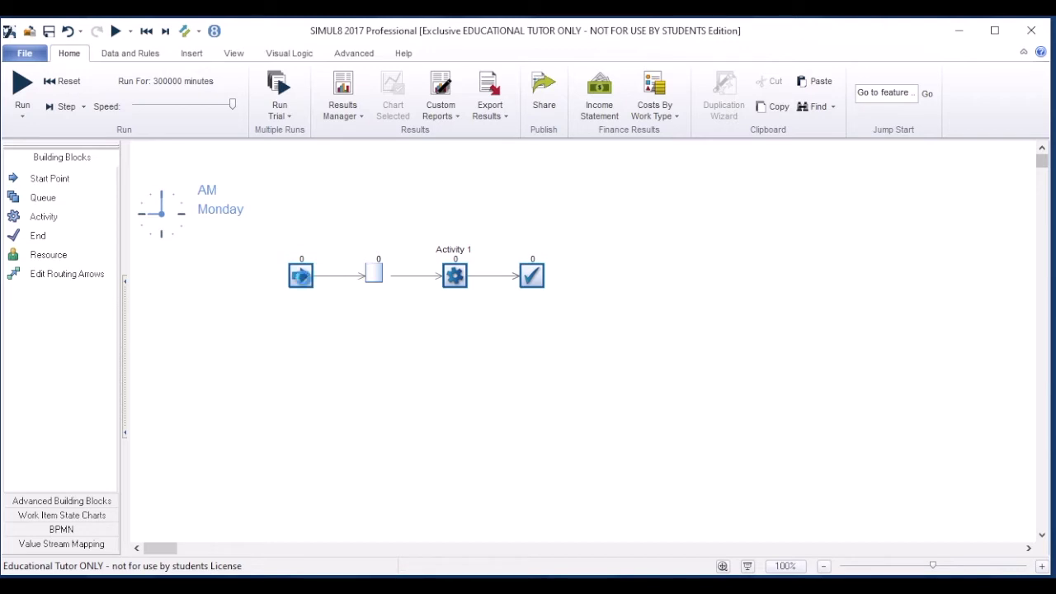
{"action": "left_click", "coordinate": [303, 279]}
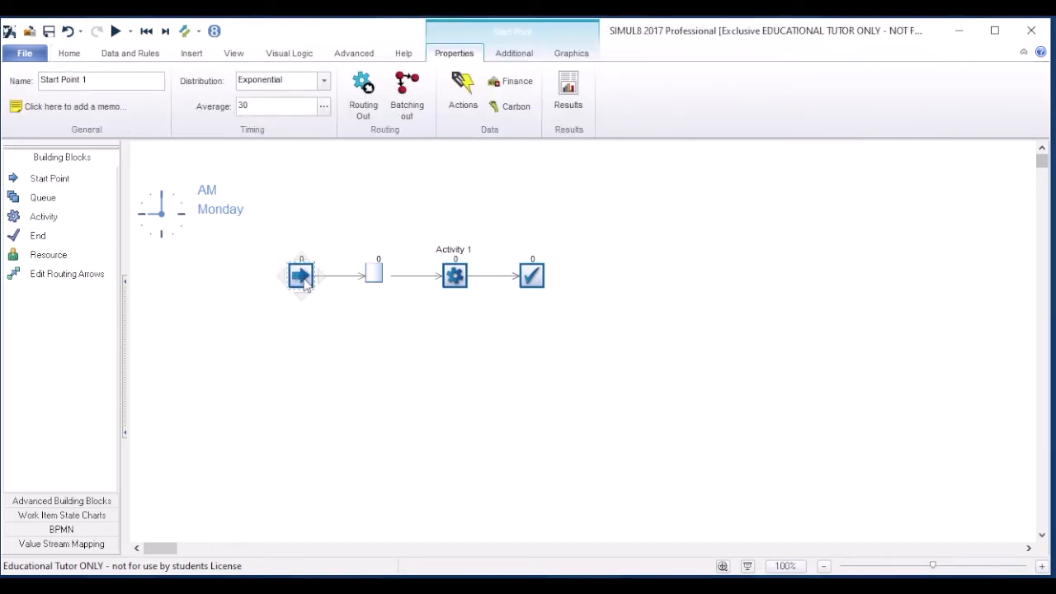
{"action": "left_click", "coordinate": [572, 87]}
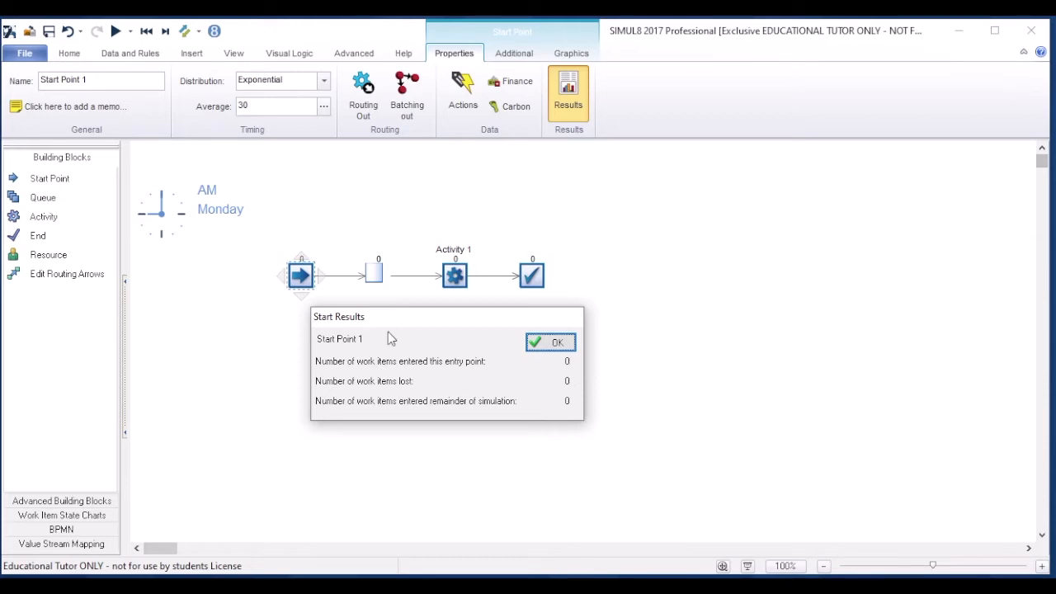
{"action": "left_click", "coordinate": [565, 365]}
{"action": "left_click", "coordinate": [567, 382]}
{"action": "left_click", "coordinate": [567, 402]}
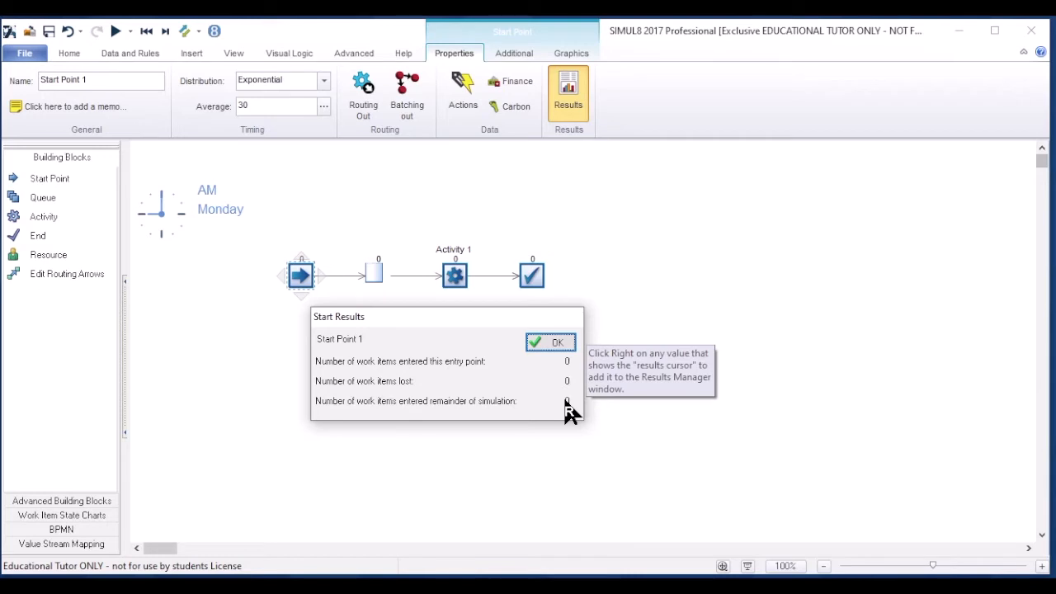
{"action": "left_click", "coordinate": [560, 342]}
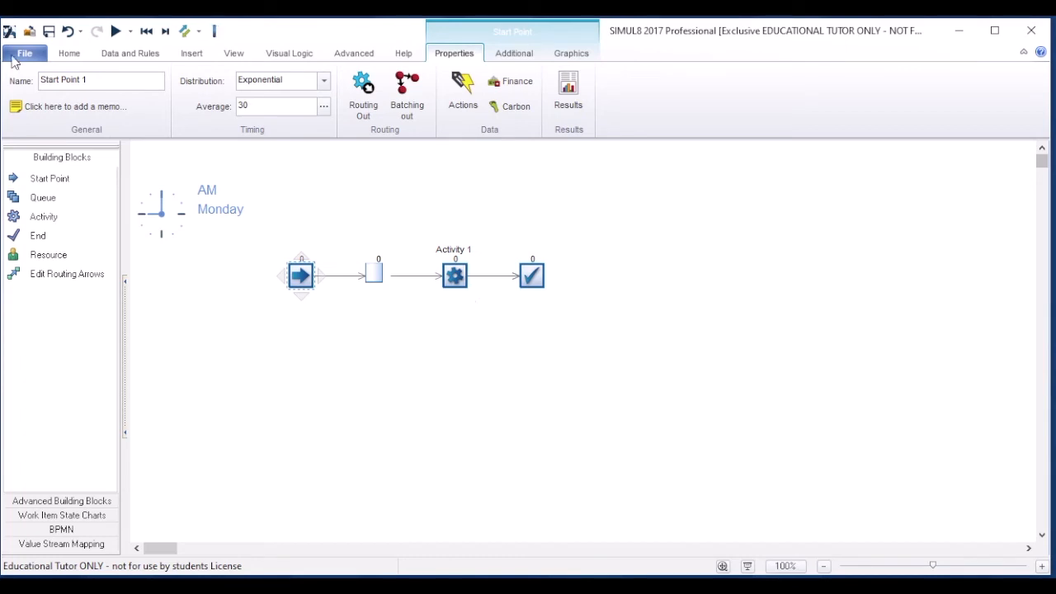
Step: Run a multiple-run trial of the queueing model
{"action": "left_click", "coordinate": [66, 55]}
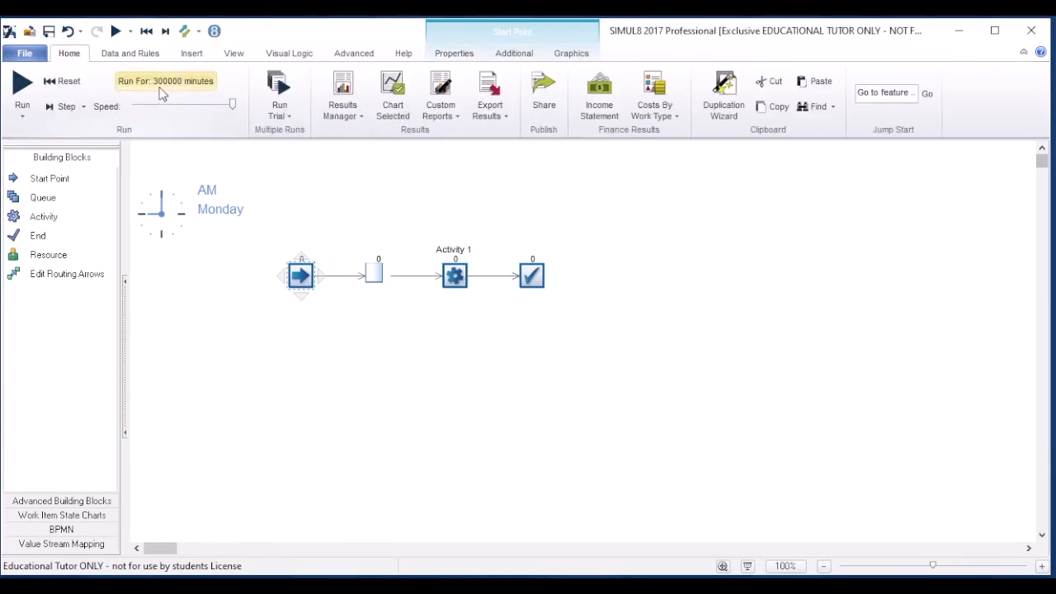
{"action": "left_click", "coordinate": [282, 91]}
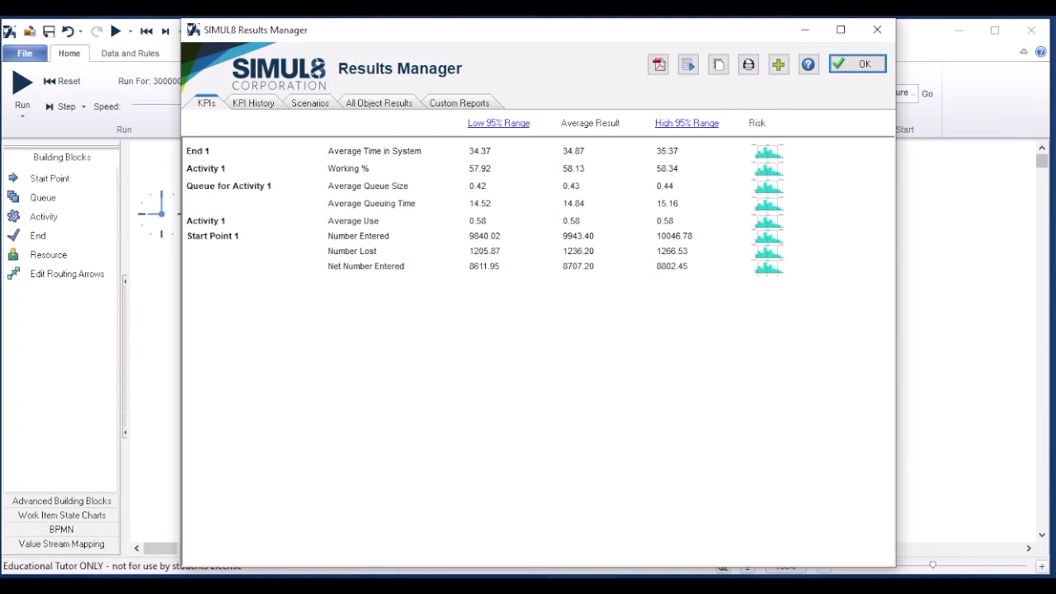
Step: Switch to the Windows Calculator and place it clear of the trial's result values
{"action": "key", "text": "super"}
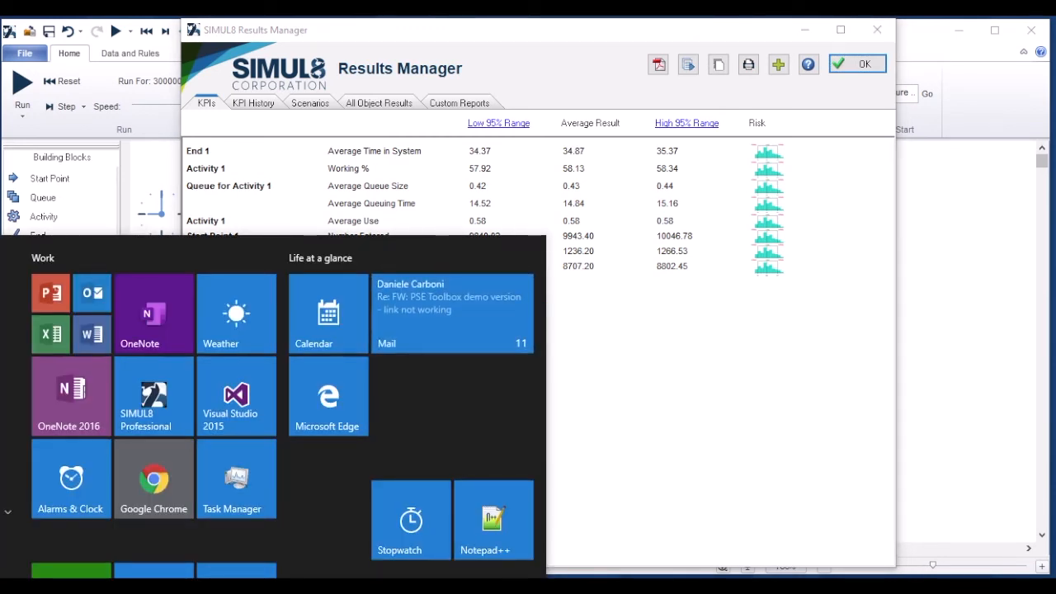
{"action": "type", "text": "calc"}
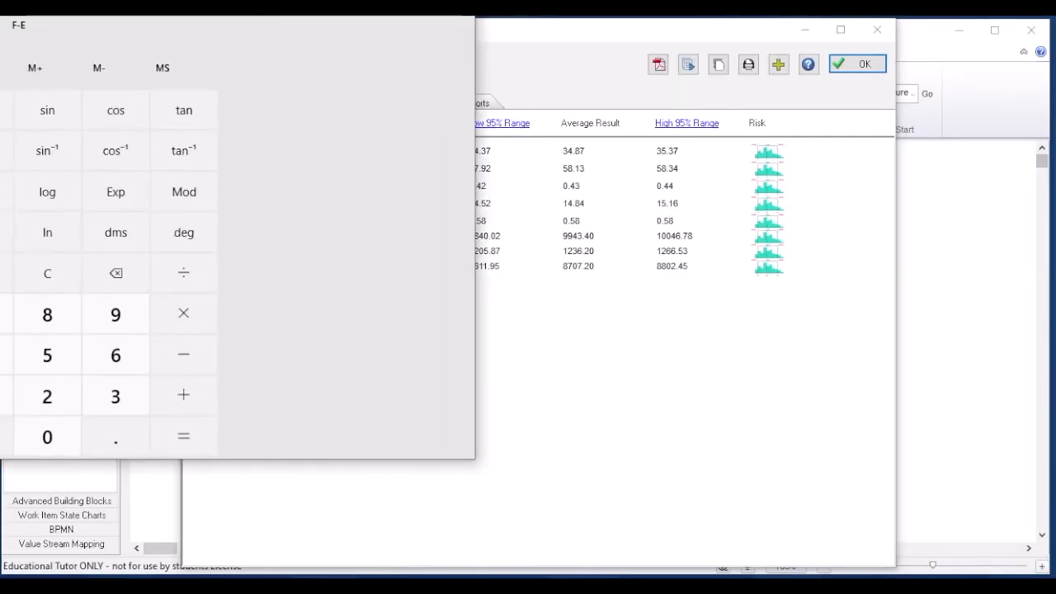
{"action": "left_click_drag", "start_coordinate": [0, 0], "coordinate": [217, 59]}
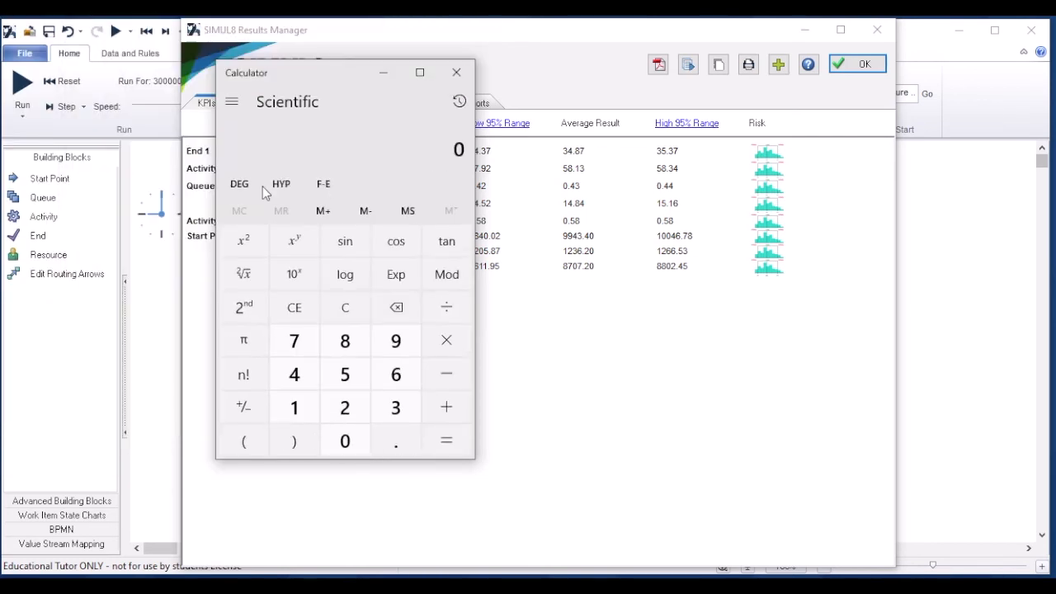
{"action": "left_click_drag", "start_coordinate": [306, 71], "coordinate": [218, 144]}
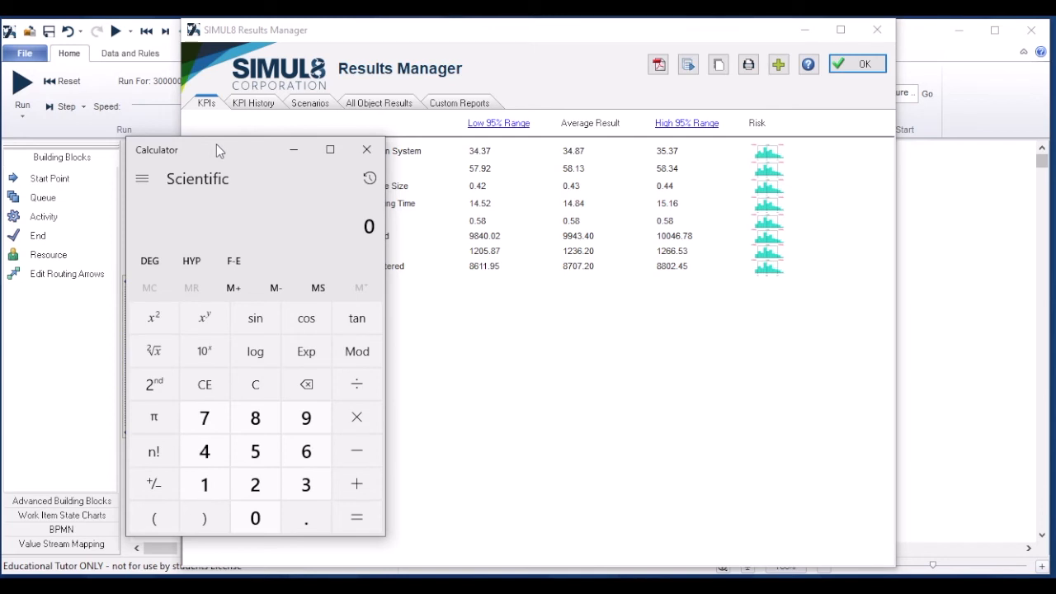
Step: Divide the start point's average net number entered, 8707.20, by the 300000-minute collection period
{"action": "type", "text": "7"}
{"action": "key", "text": "BackSpace"}
{"action": "type", "text": "8,707.20"}
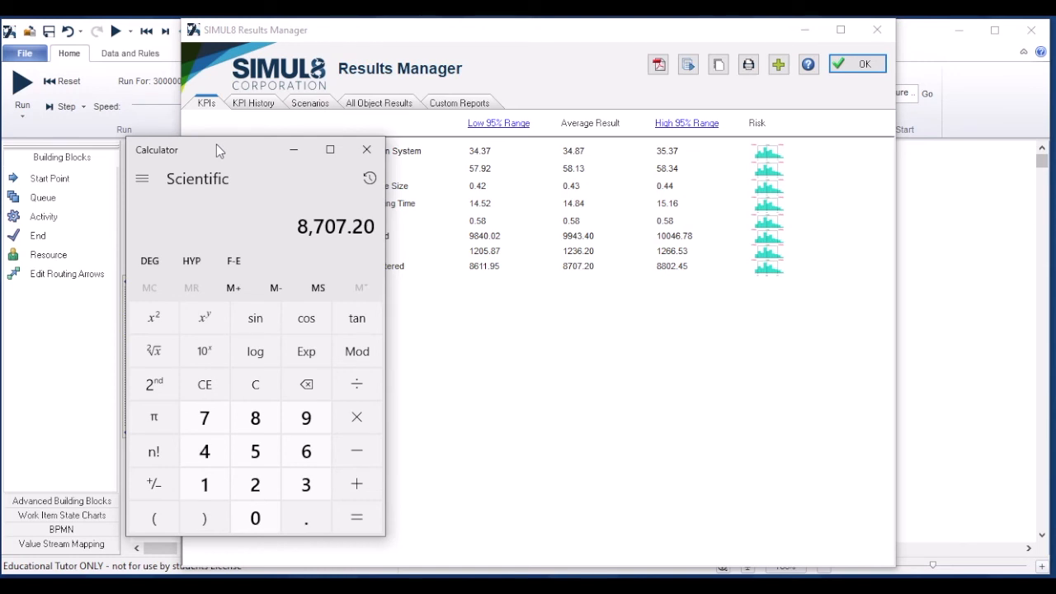
{"action": "key", "text": "slash"}
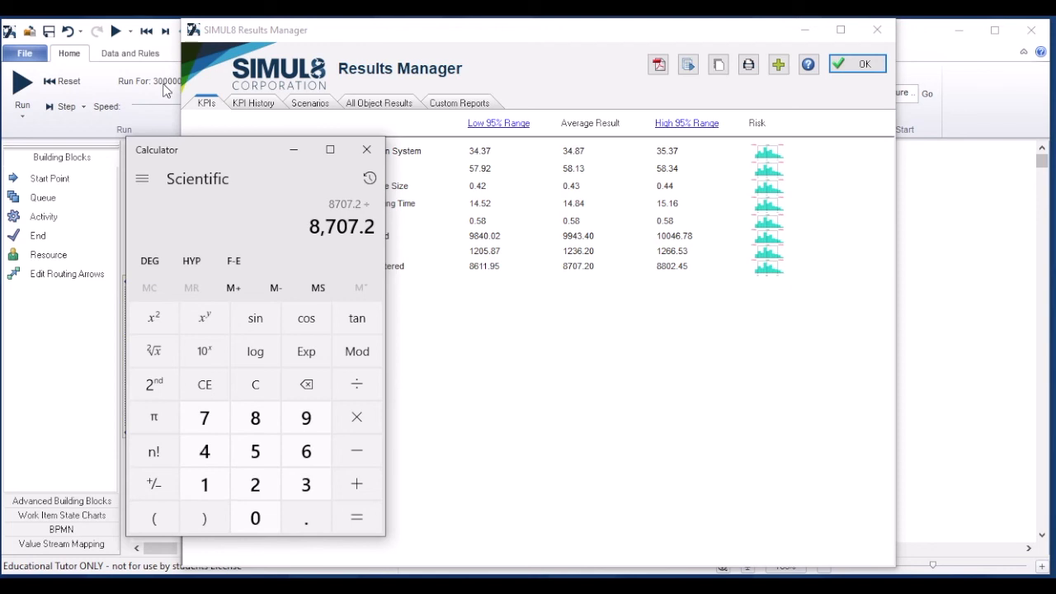
{"action": "key", "text": "3"}
{"action": "key", "text": "0"}
{"action": "key", "text": "0"}
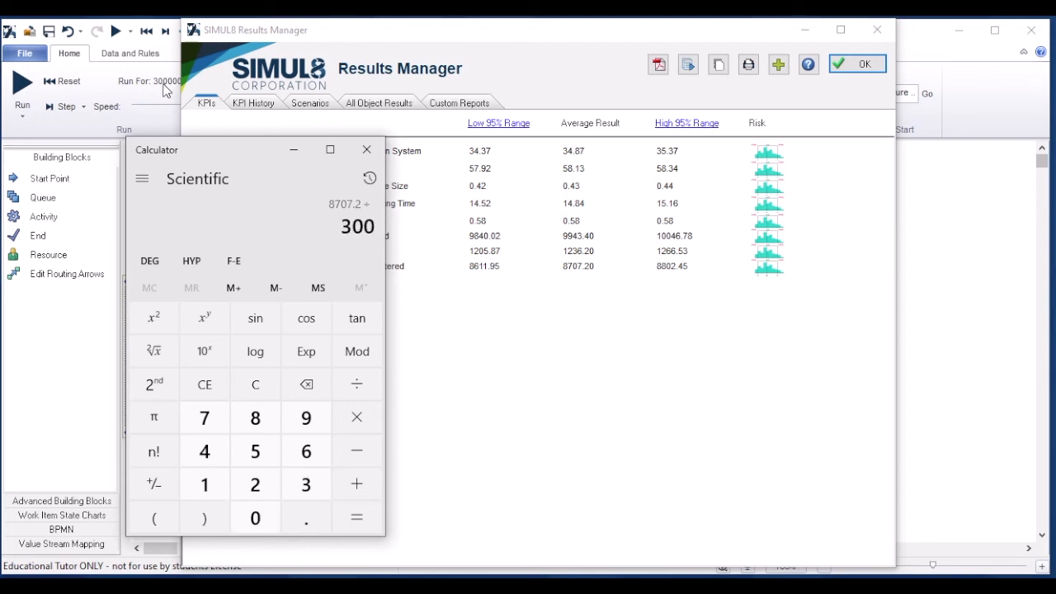
{"action": "key", "text": "0"}
{"action": "key", "text": "0"}
{"action": "key", "text": "0"}
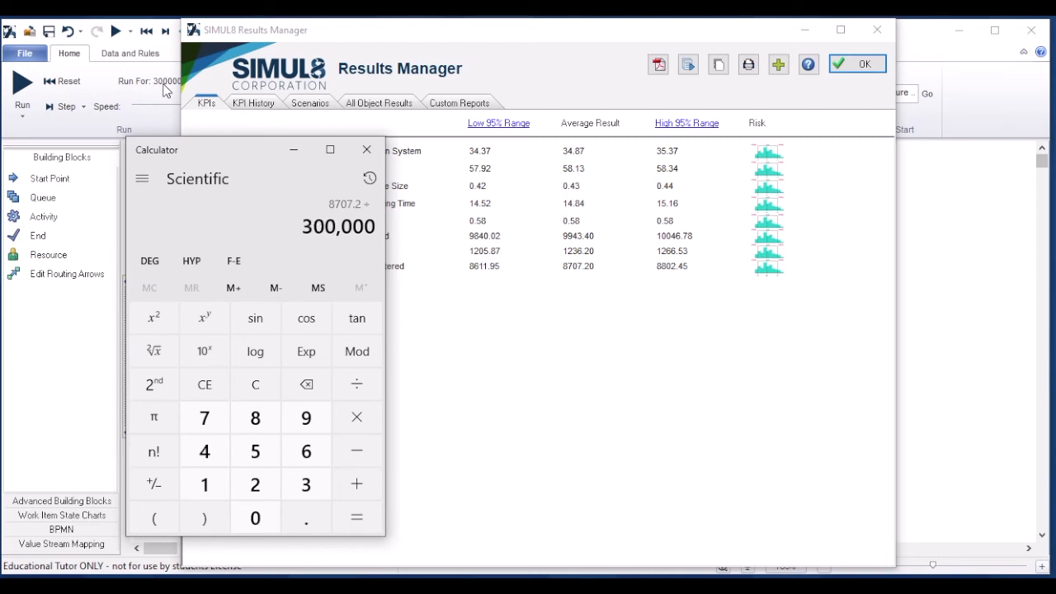
{"action": "key", "text": "Return"}
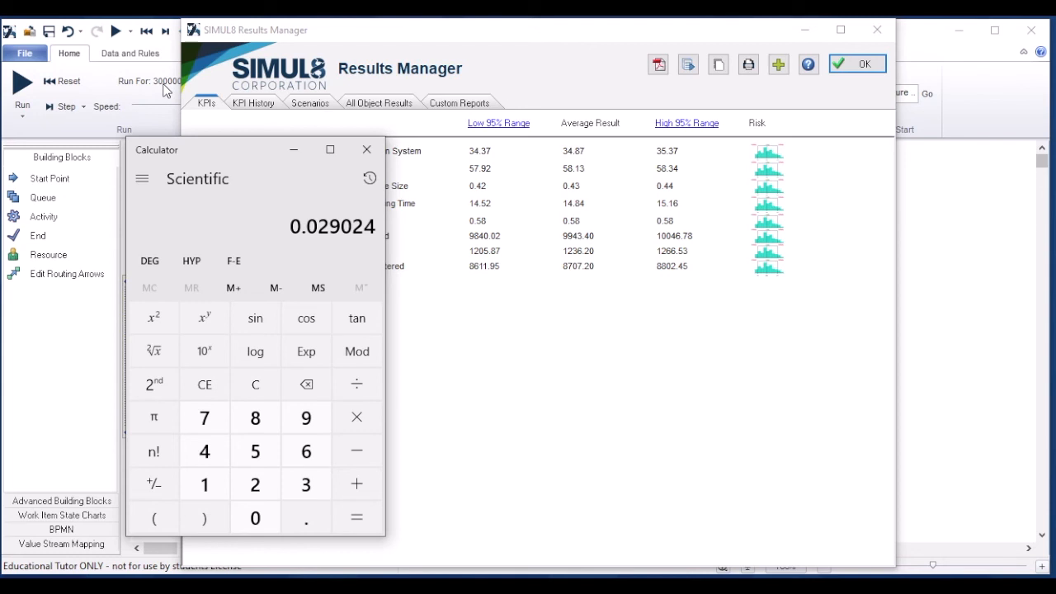
Step: Multiply the per-minute rate by 60 to get the hourly rate, and move the calculator off the KPI table
{"action": "key", "text": "asterisk"}
{"action": "type", "text": "60"}
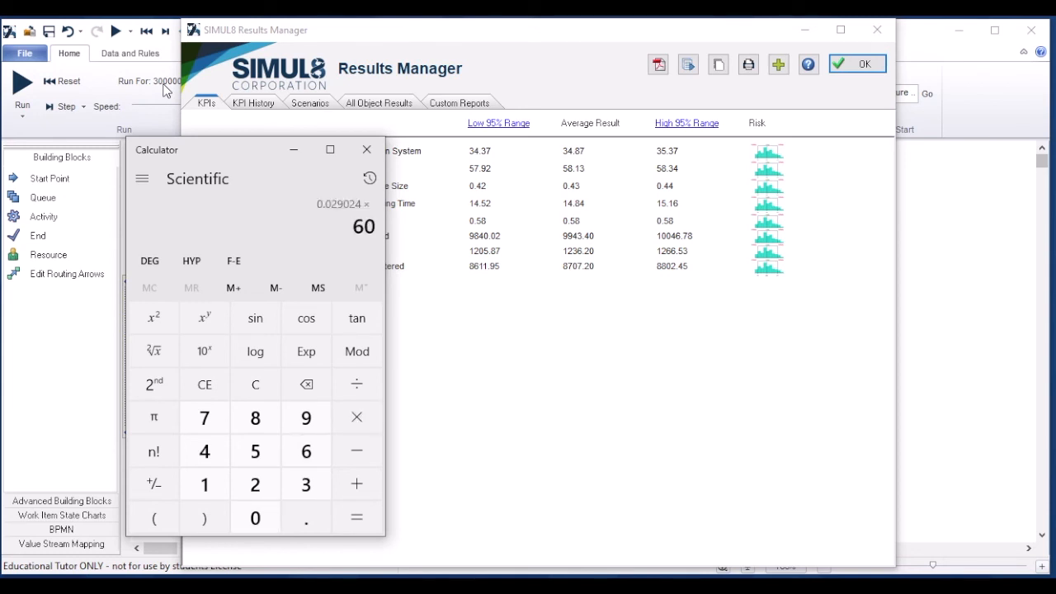
{"action": "key", "text": "Return"}
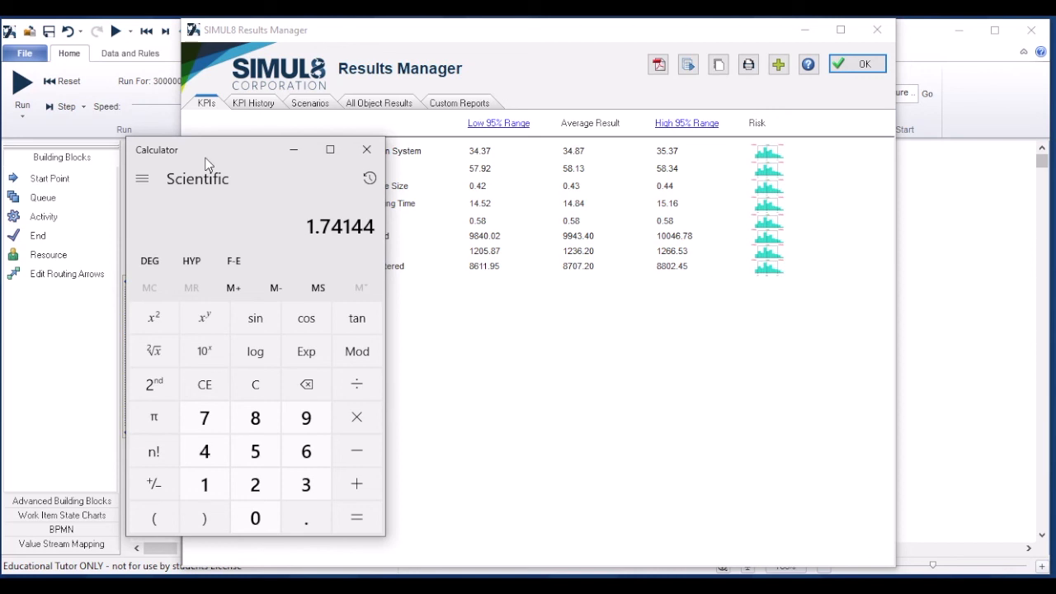
{"action": "left_click_drag", "start_coordinate": [209, 157], "coordinate": [860, 157]}
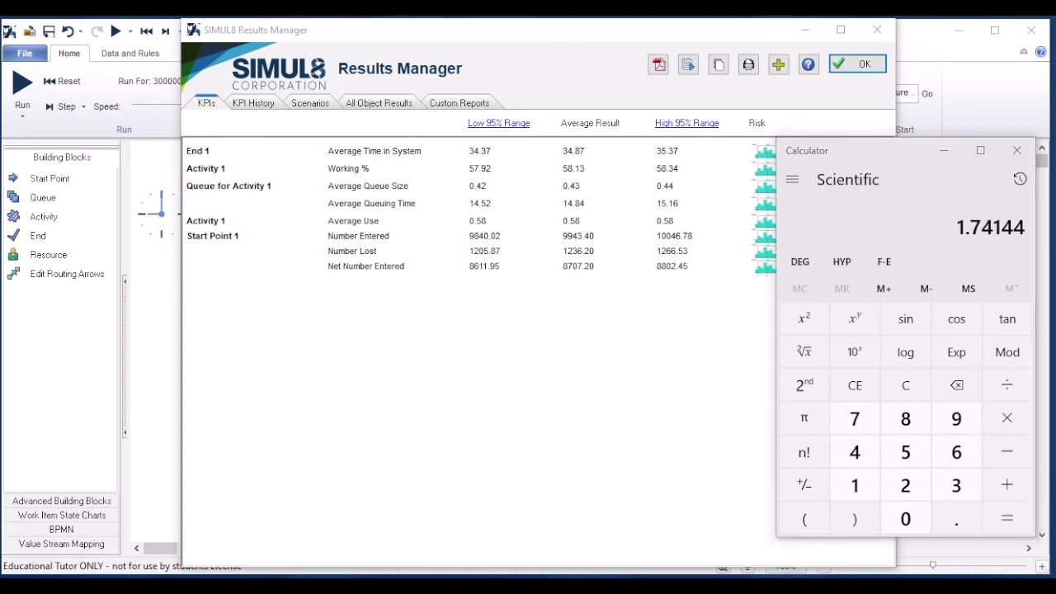
{"action": "mouse_move", "coordinate": [145, 587]}
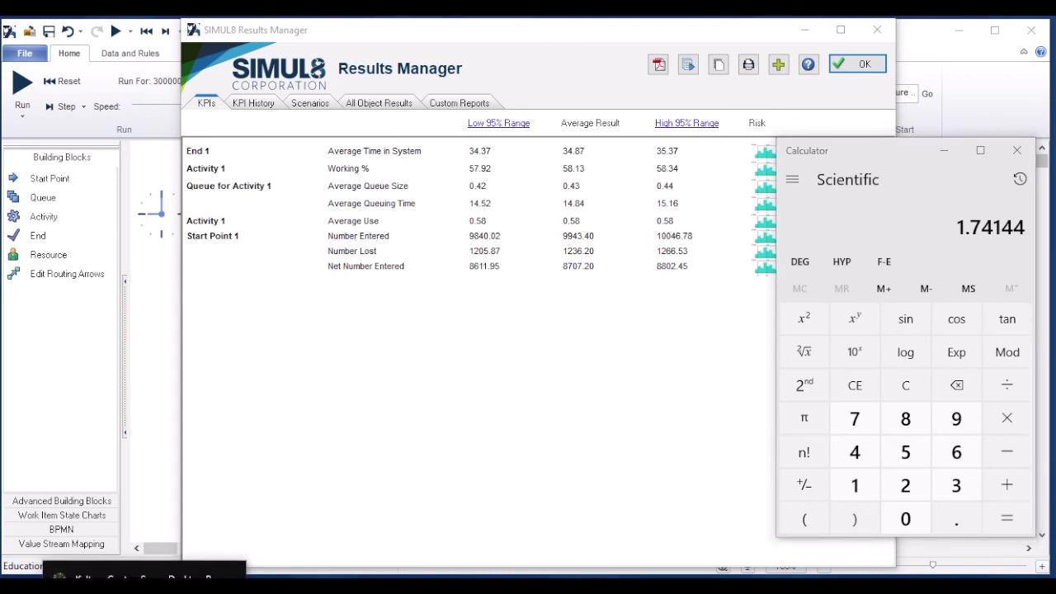